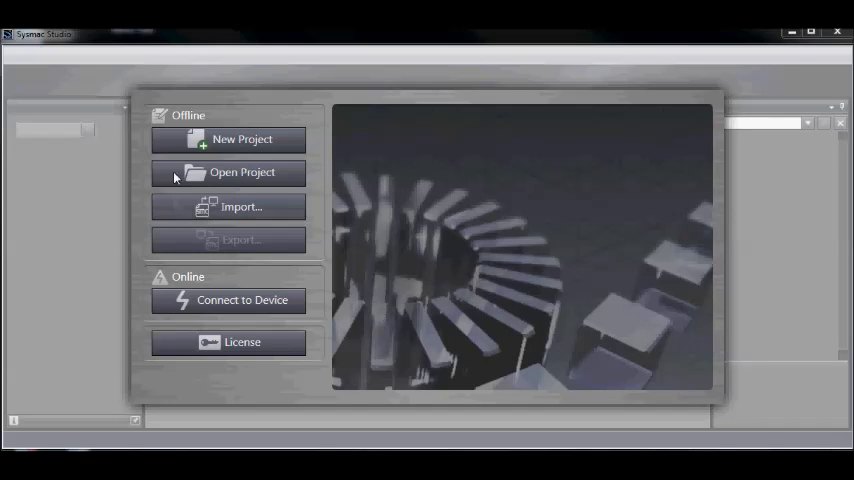
- Create a new project named VisionProject and review its type and device category lists
click(228, 143)
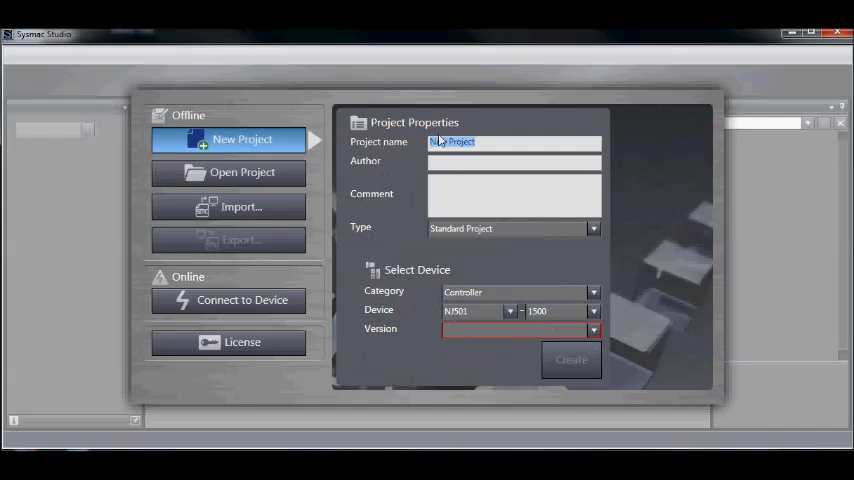
click(482, 143)
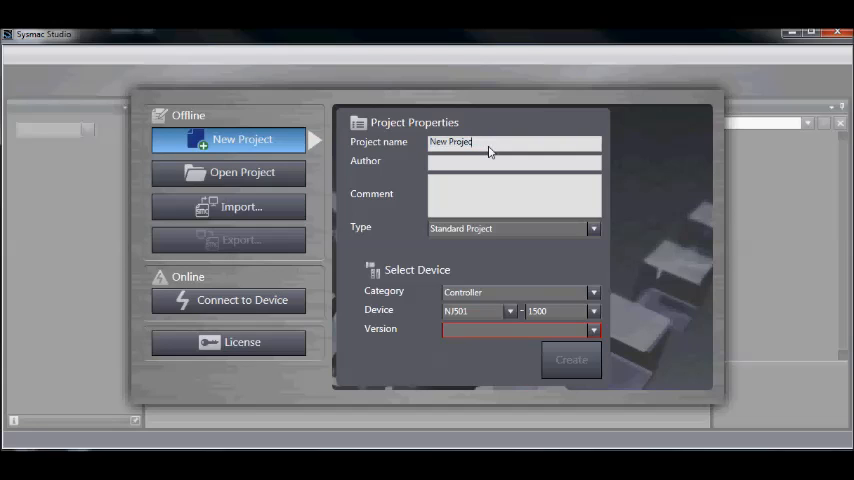
key(BackSpace)
key(BackSpace)
key(BackSpace)
key(BackSpace)
key(BackSpace)
key(BackSpace)
text(VisionPro)
text(ject)
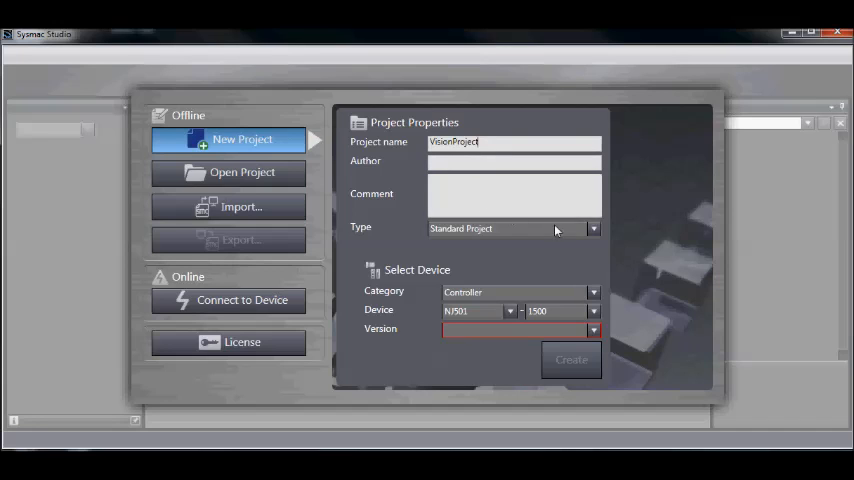
click(592, 231)
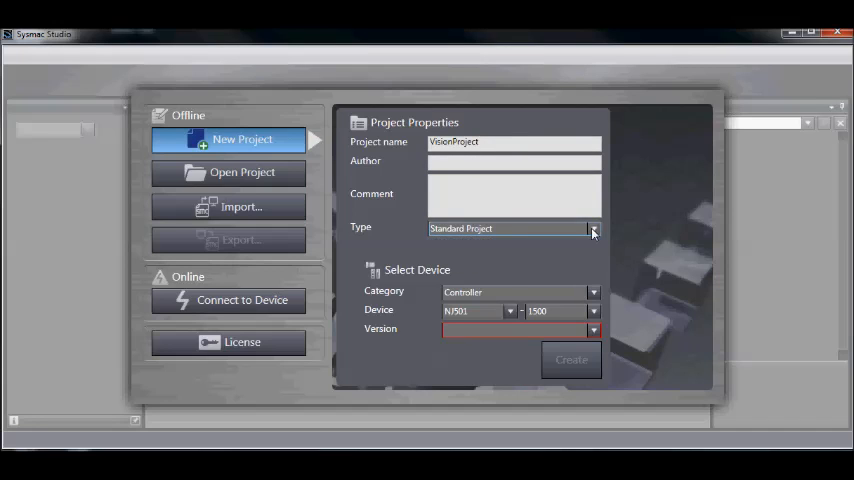
click(595, 293)
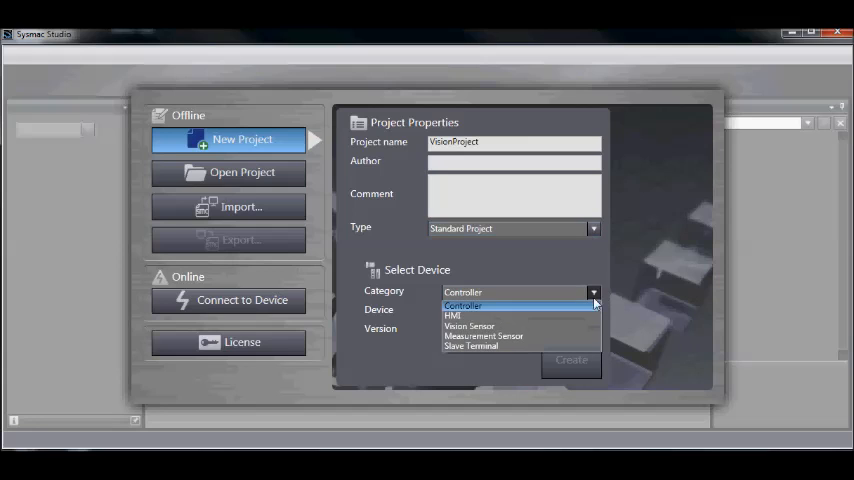
- Choose Vision Sensor category with the FH device and create the project
click(588, 328)
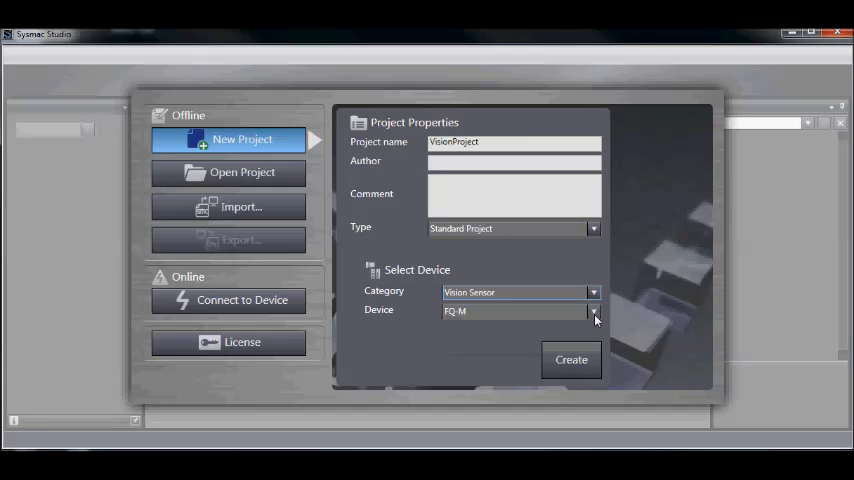
click(594, 312)
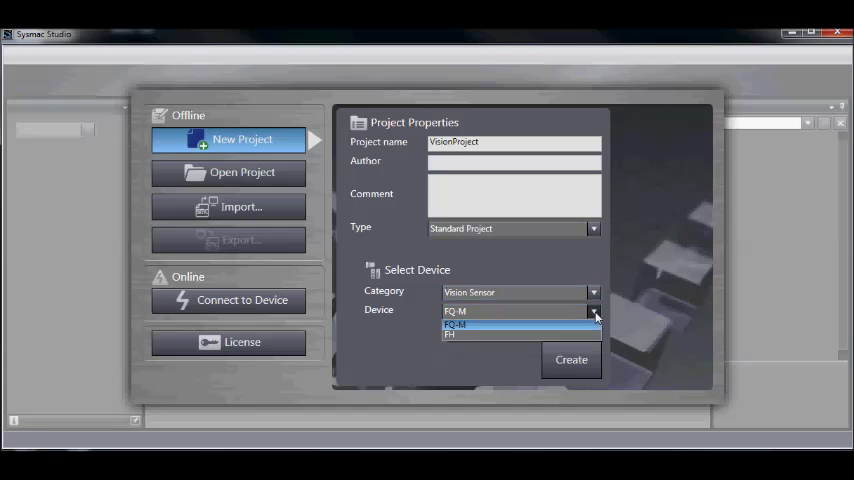
click(520, 334)
click(580, 361)
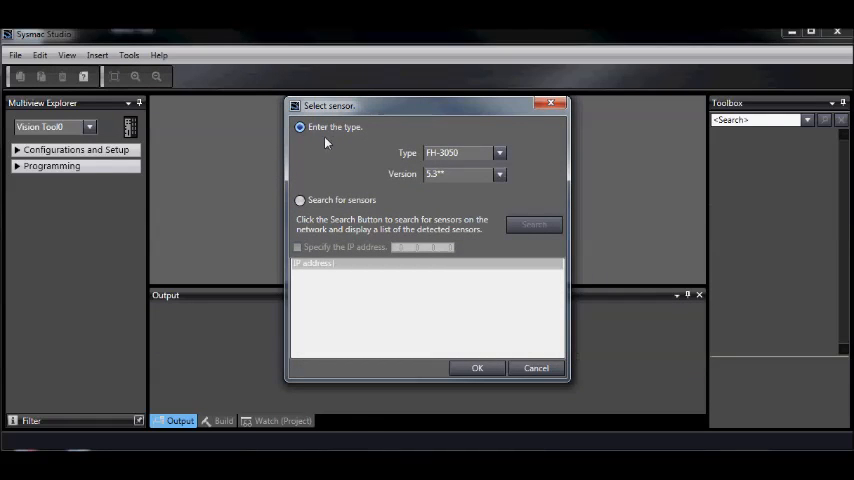
- Select sensor type FH-3050-20 and keep version 5.3 in the Select sensor dialog
click(499, 152)
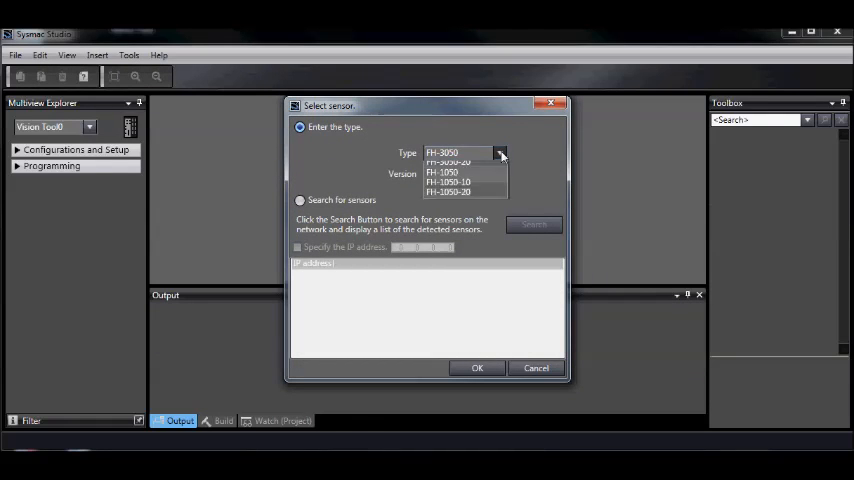
click(460, 186)
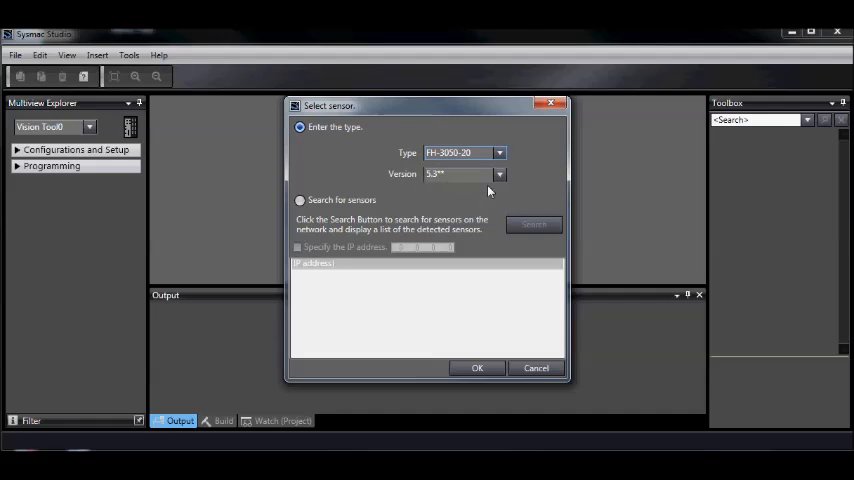
click(501, 176)
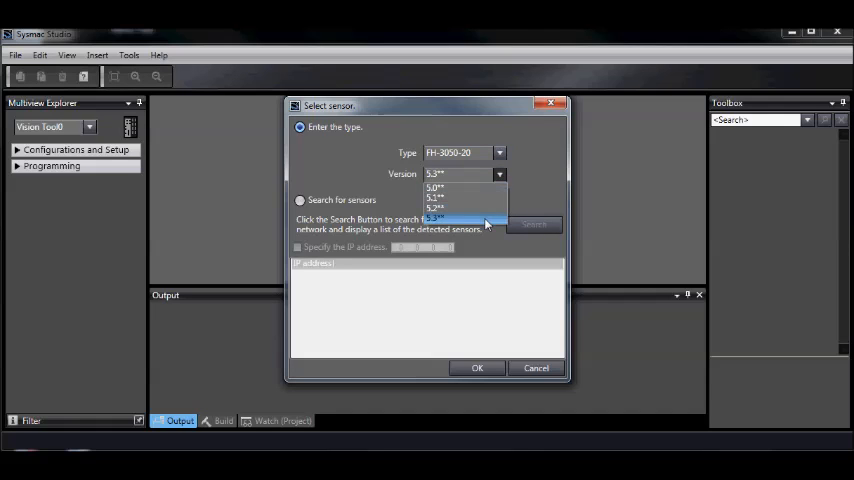
click(486, 223)
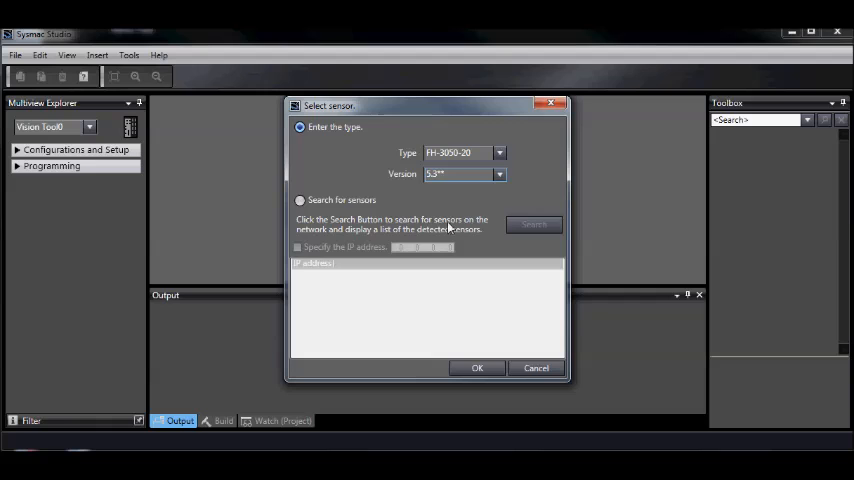